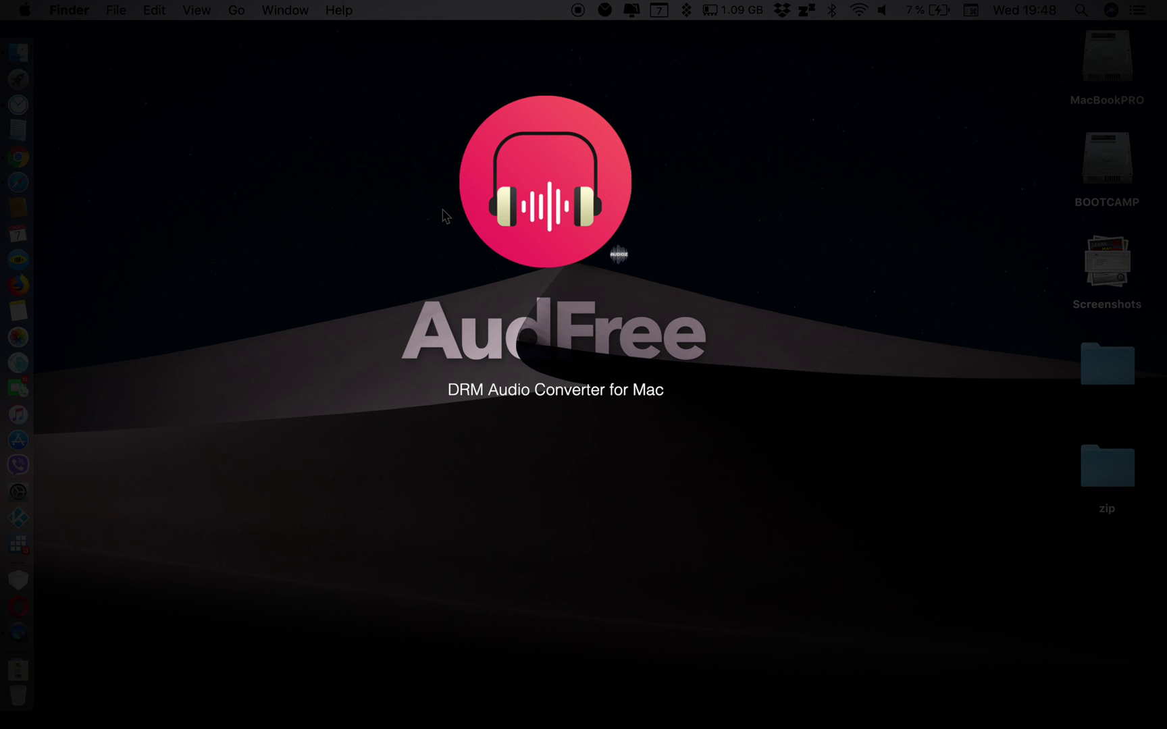
# Show the Launchpad grid of installed apps.
pyautogui.press('F4')
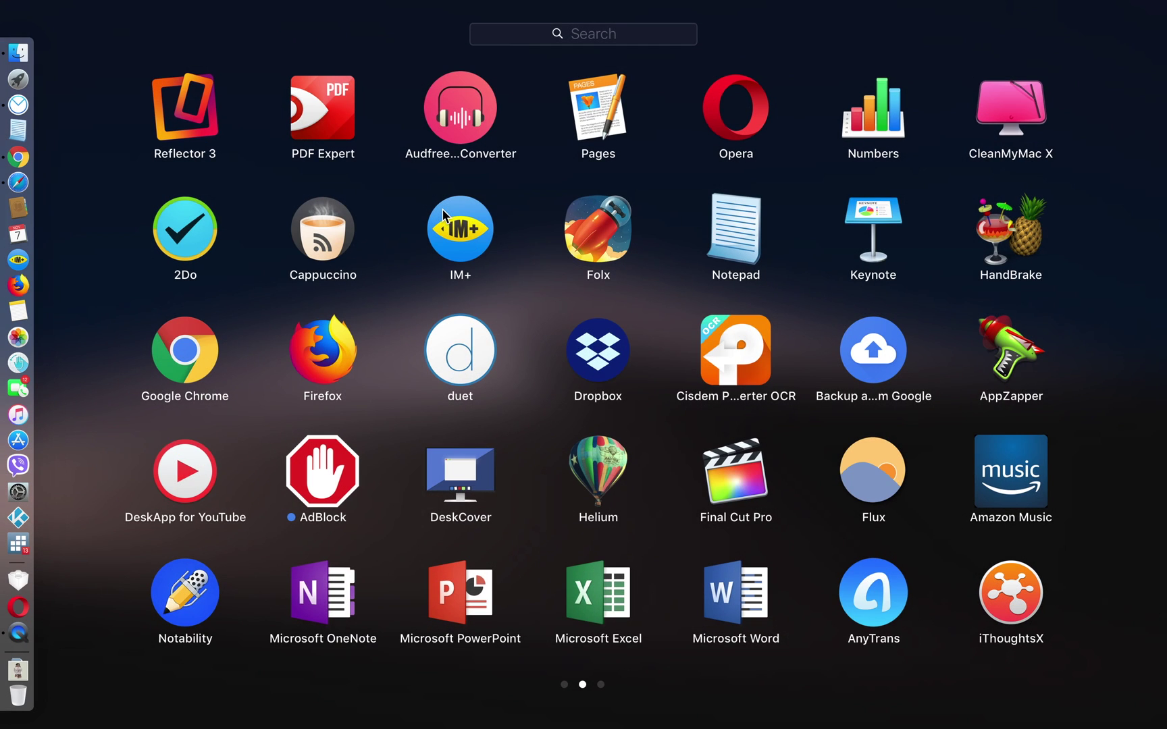
# Launch the AudFree converter and bring up the iTunes library picker.
pyautogui.click(472, 114)
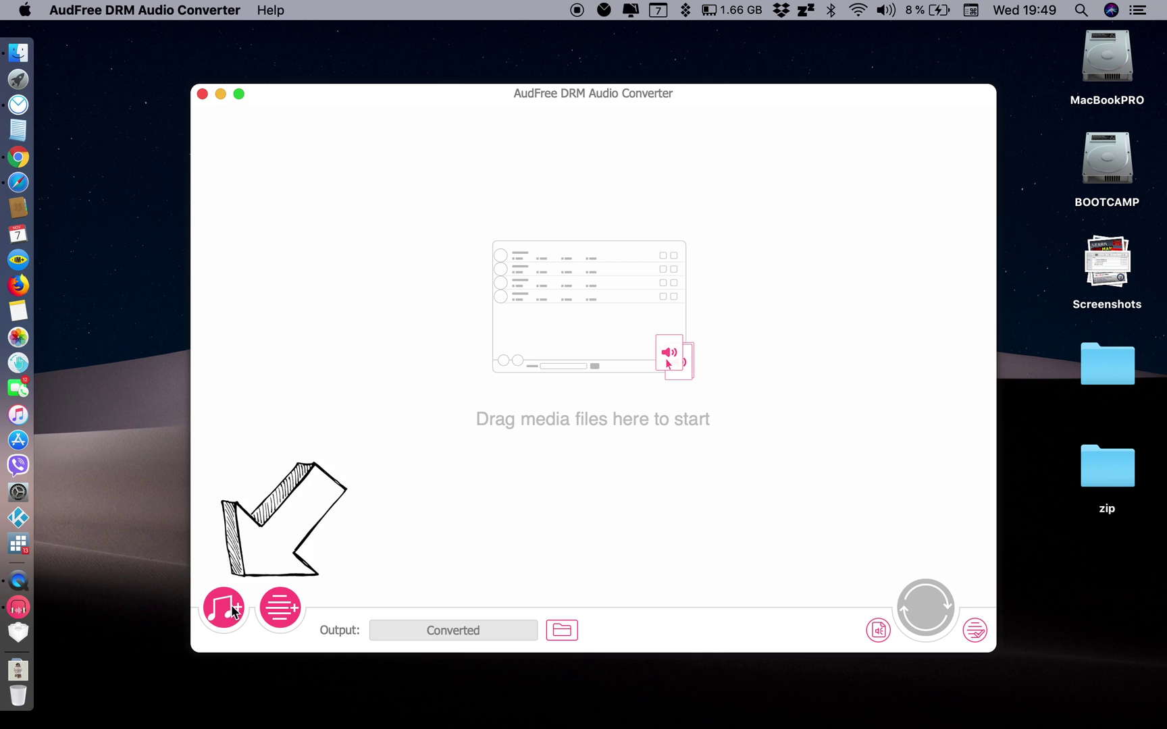
pyautogui.click(233, 612)
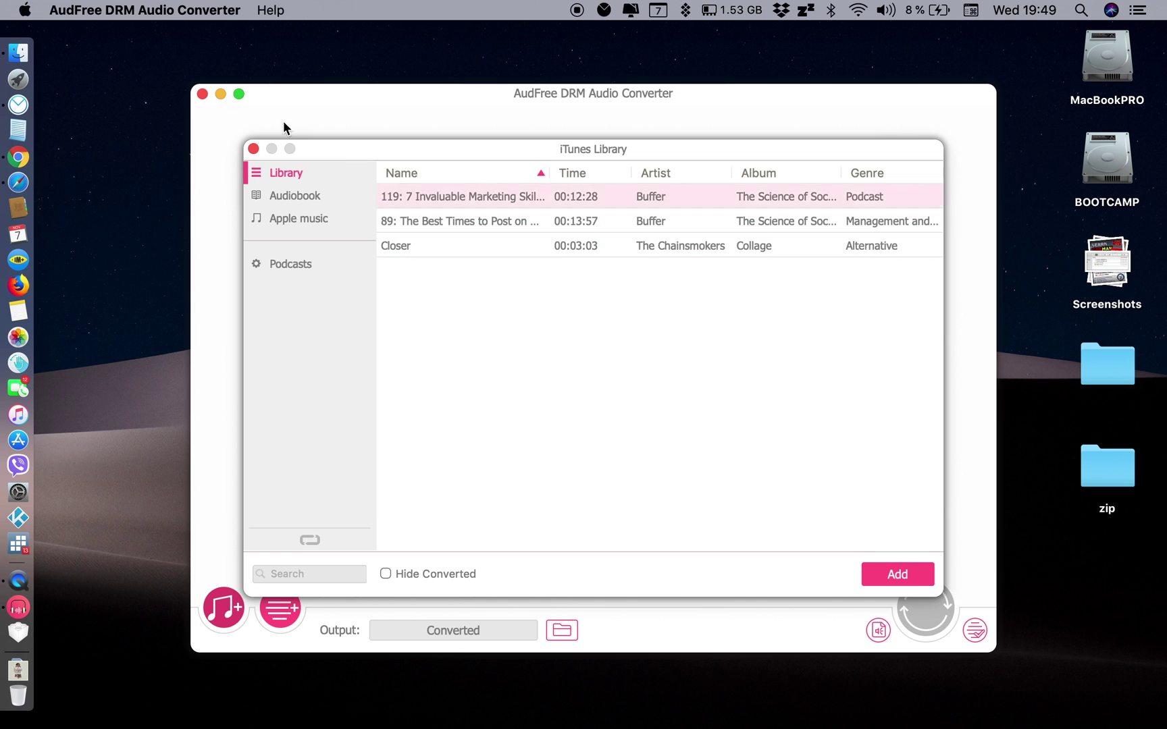
# Browse the Apple Music, Podcasts and Library categories and select the song Closer.
pyautogui.click(308, 219)
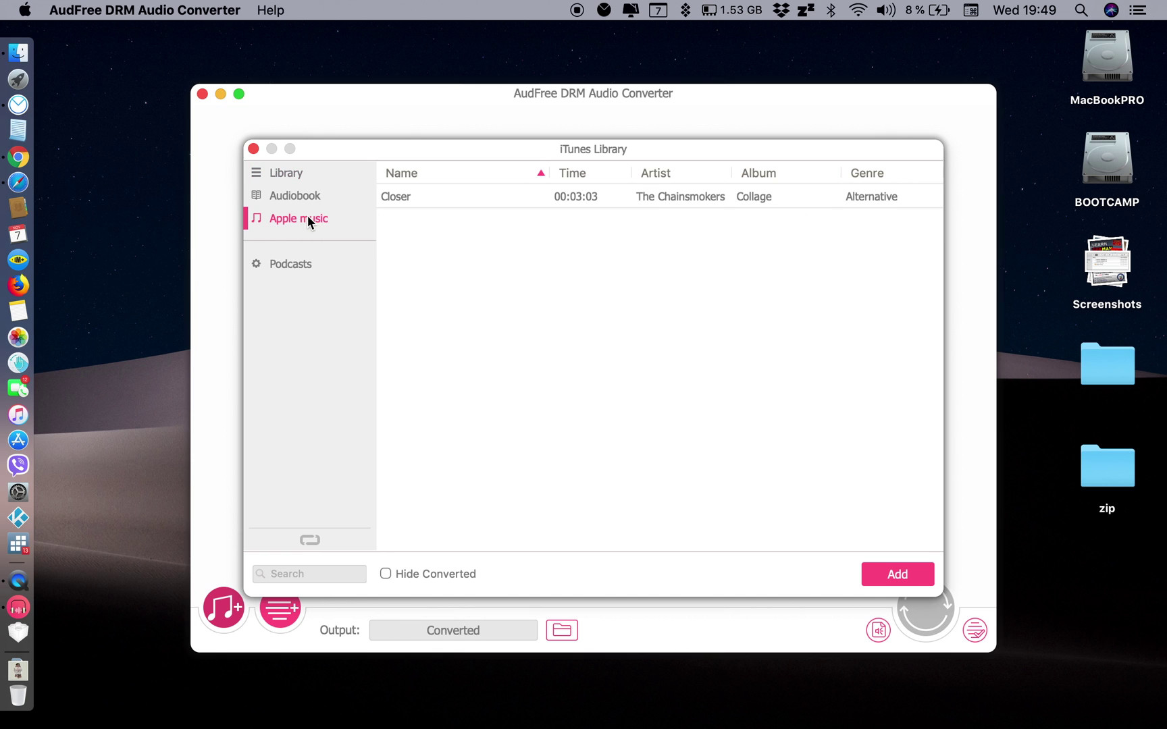
pyautogui.click(295, 262)
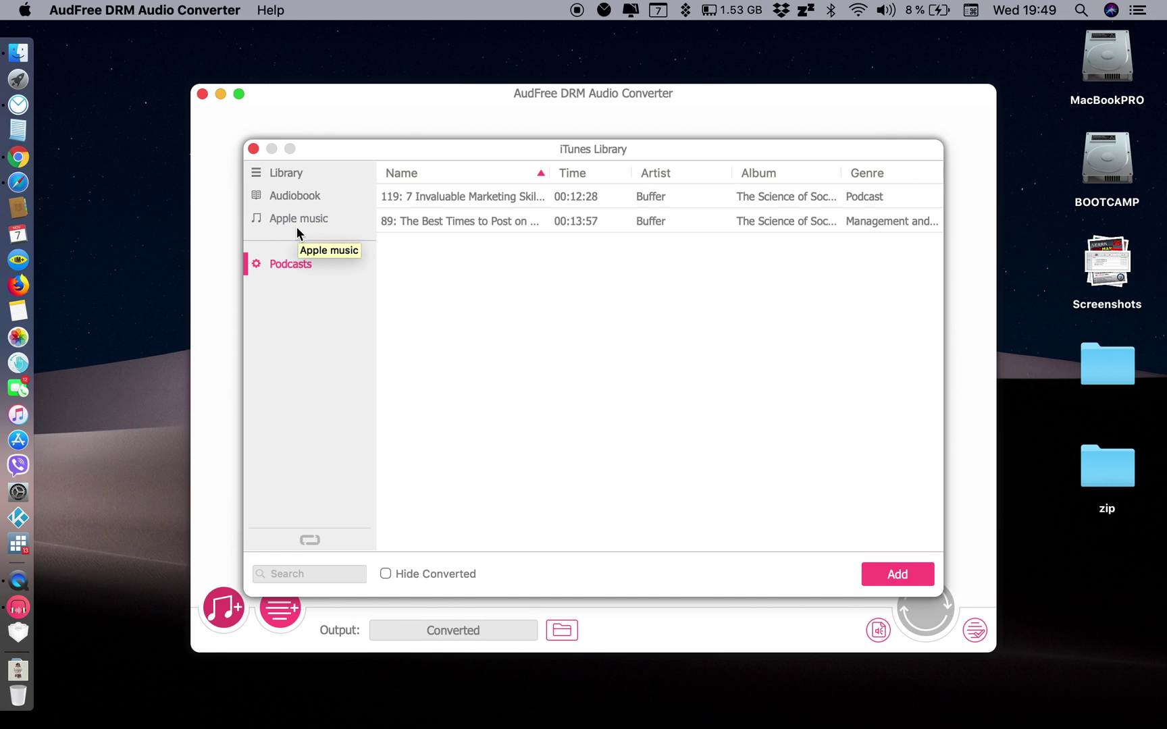
pyautogui.click(282, 171)
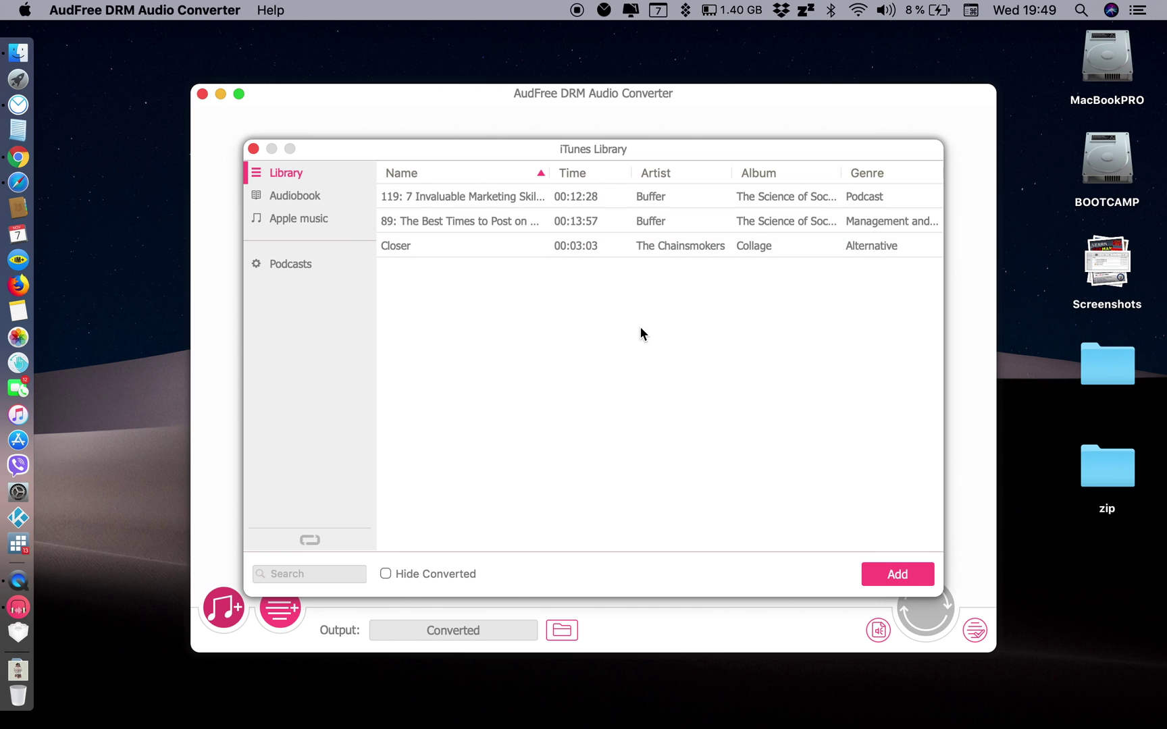
pyautogui.click(642, 251)
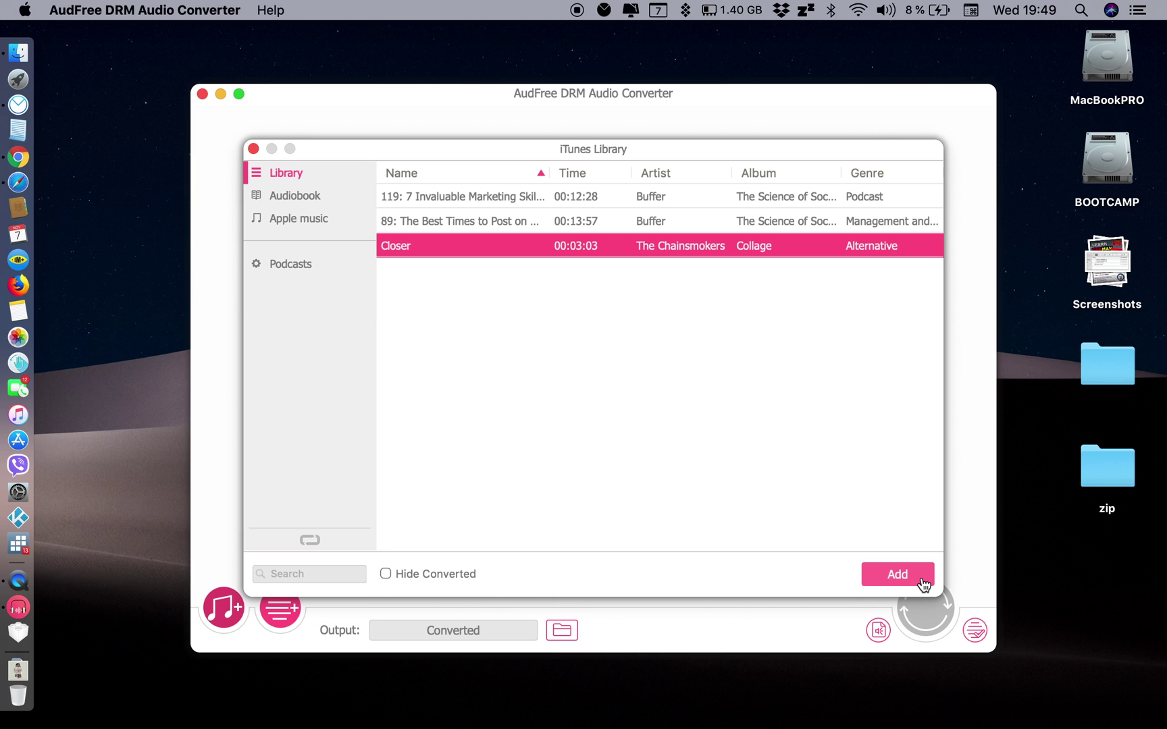
pyautogui.click(897, 574)
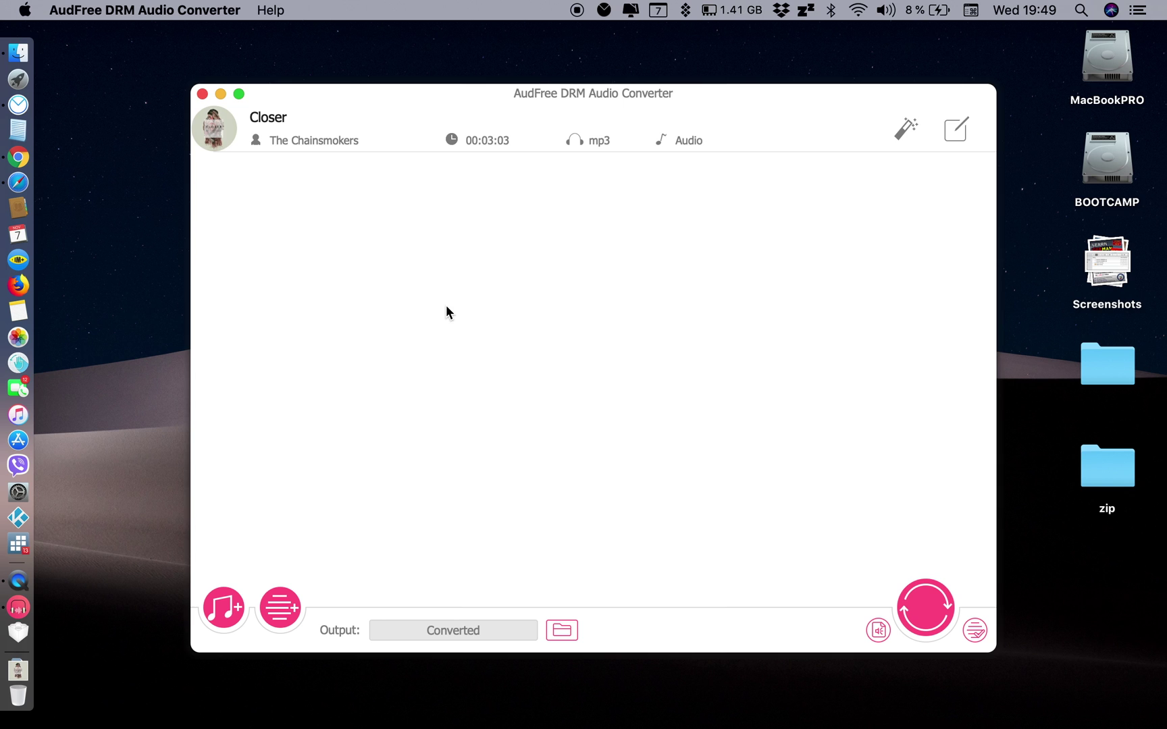
pyautogui.click(904, 128)
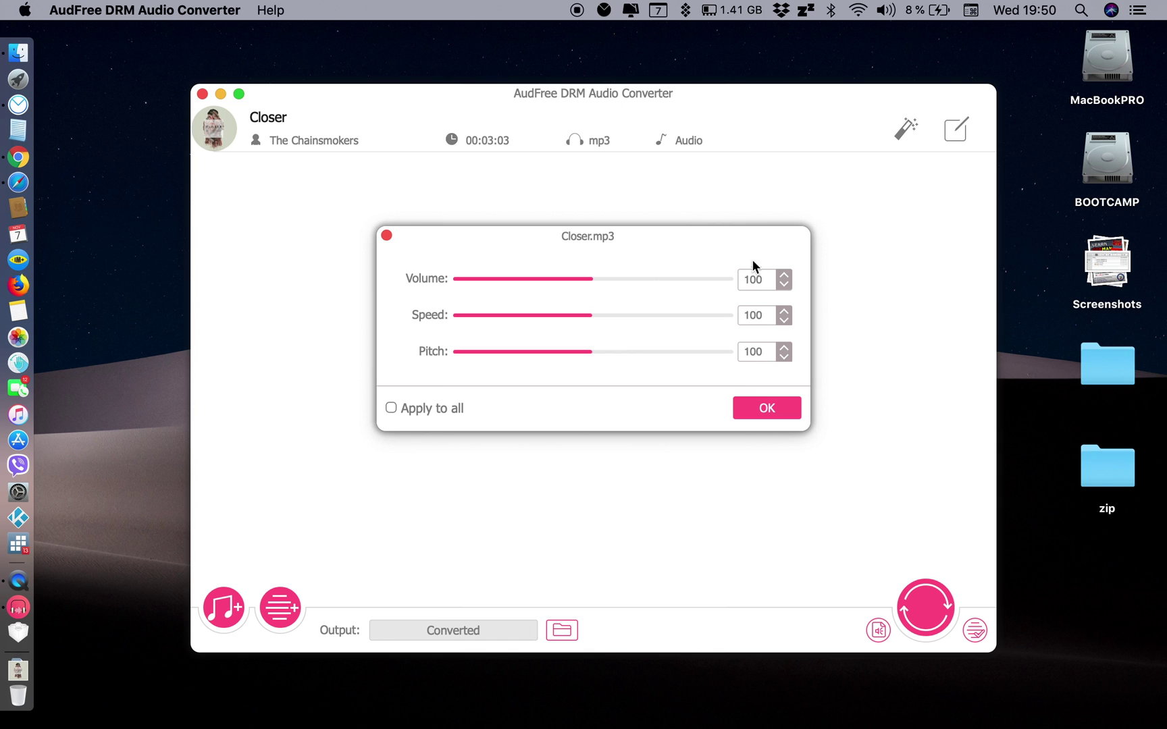
pyautogui.click(775, 417)
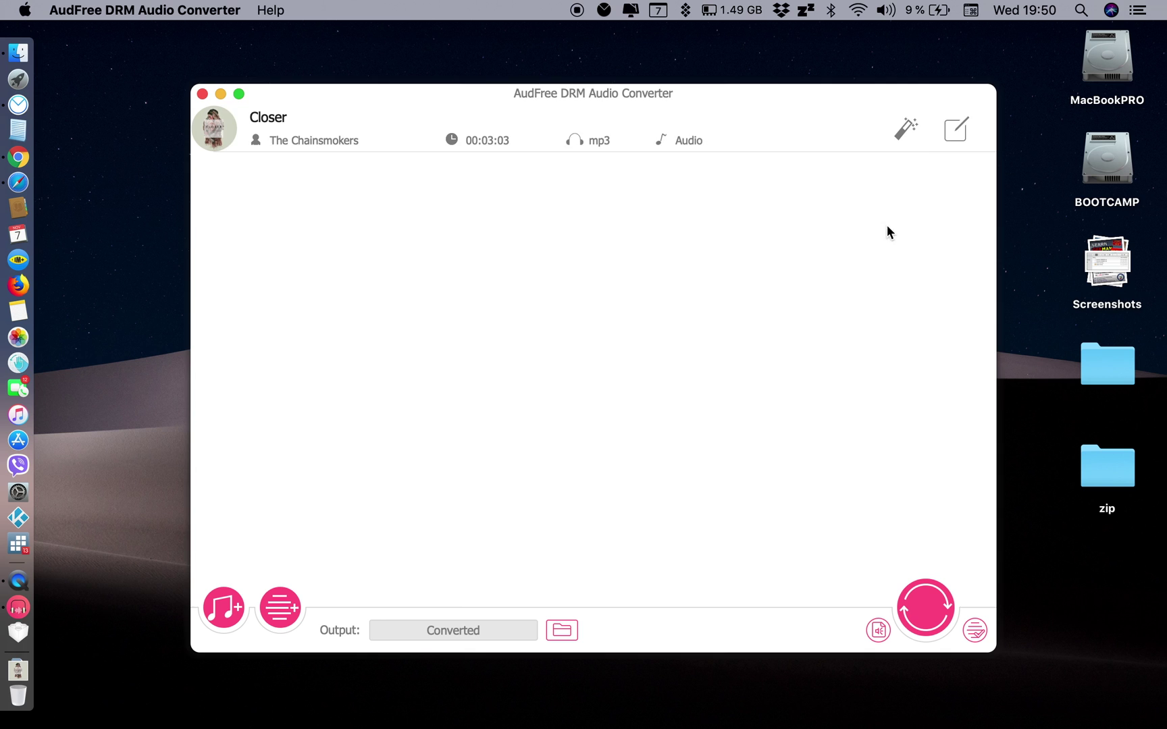
pyautogui.click(946, 134)
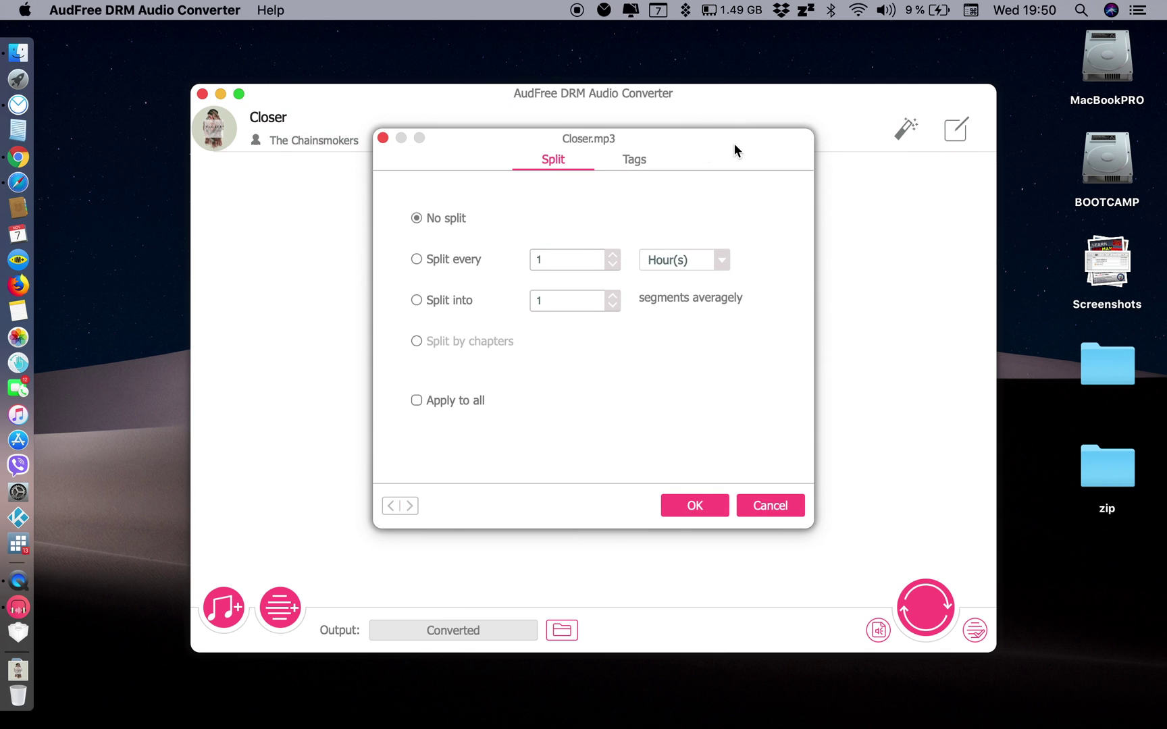
pyautogui.click(649, 161)
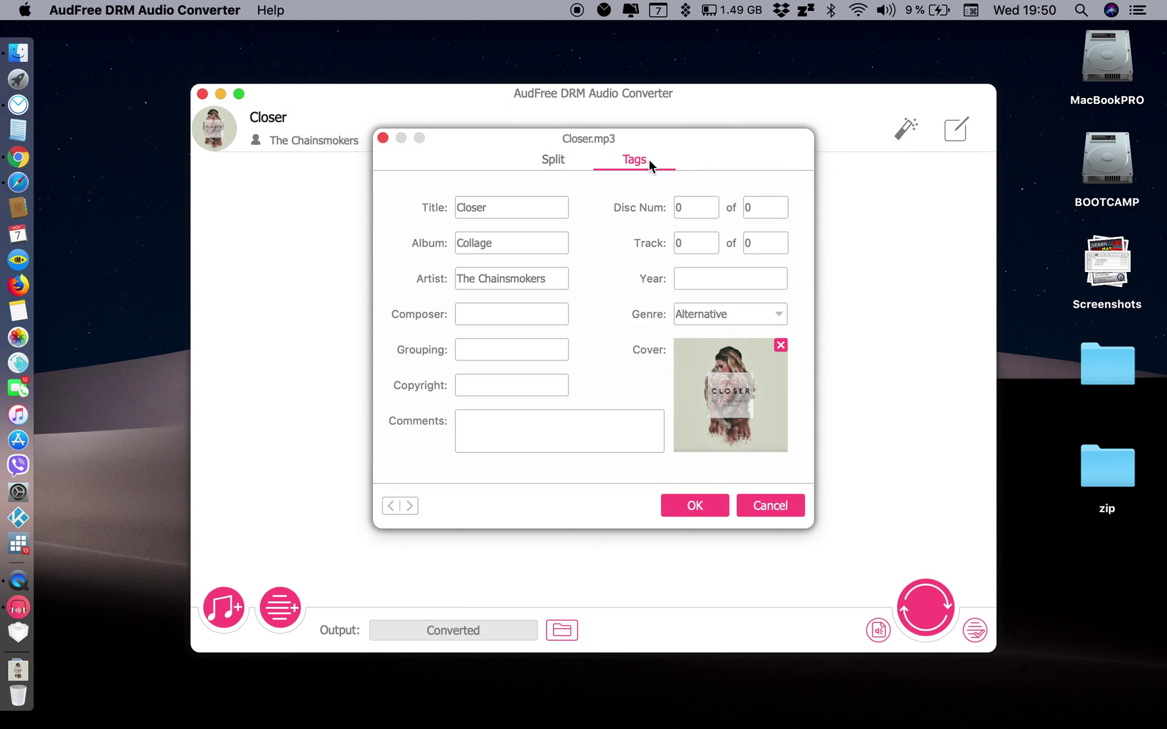
pyautogui.click(768, 508)
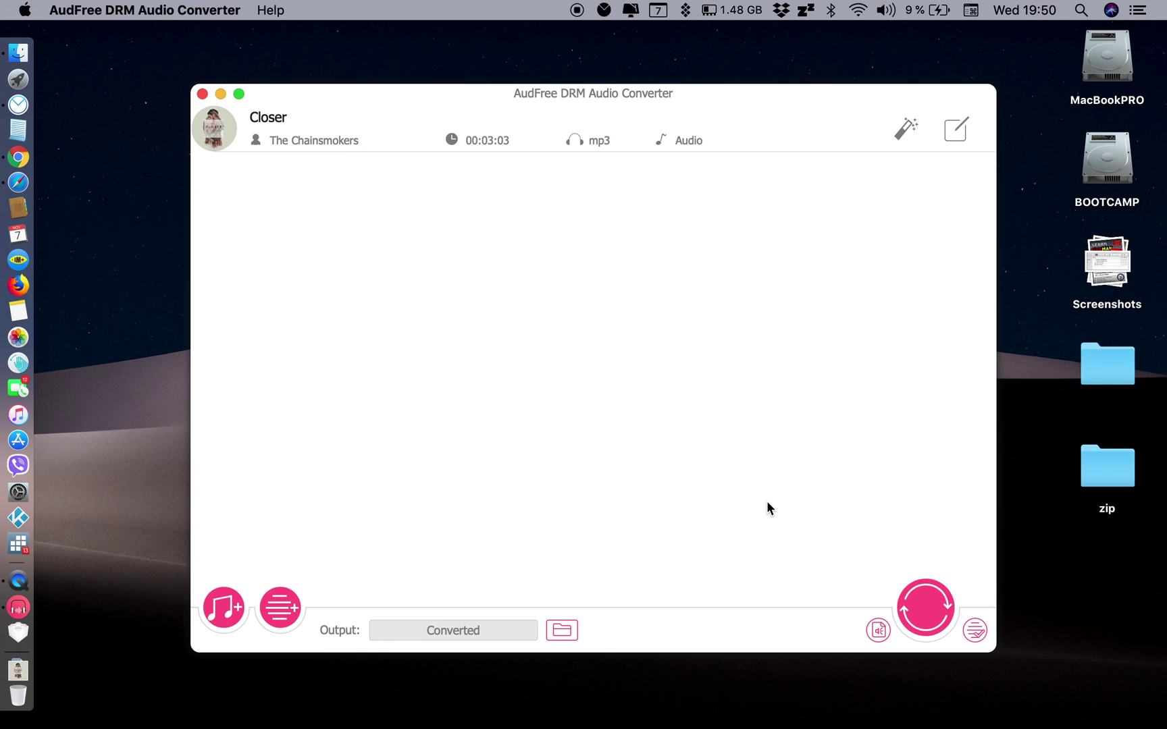
# Try the M4A, AAC and WAV output formats before settling on MP3.
pyautogui.click(879, 629)
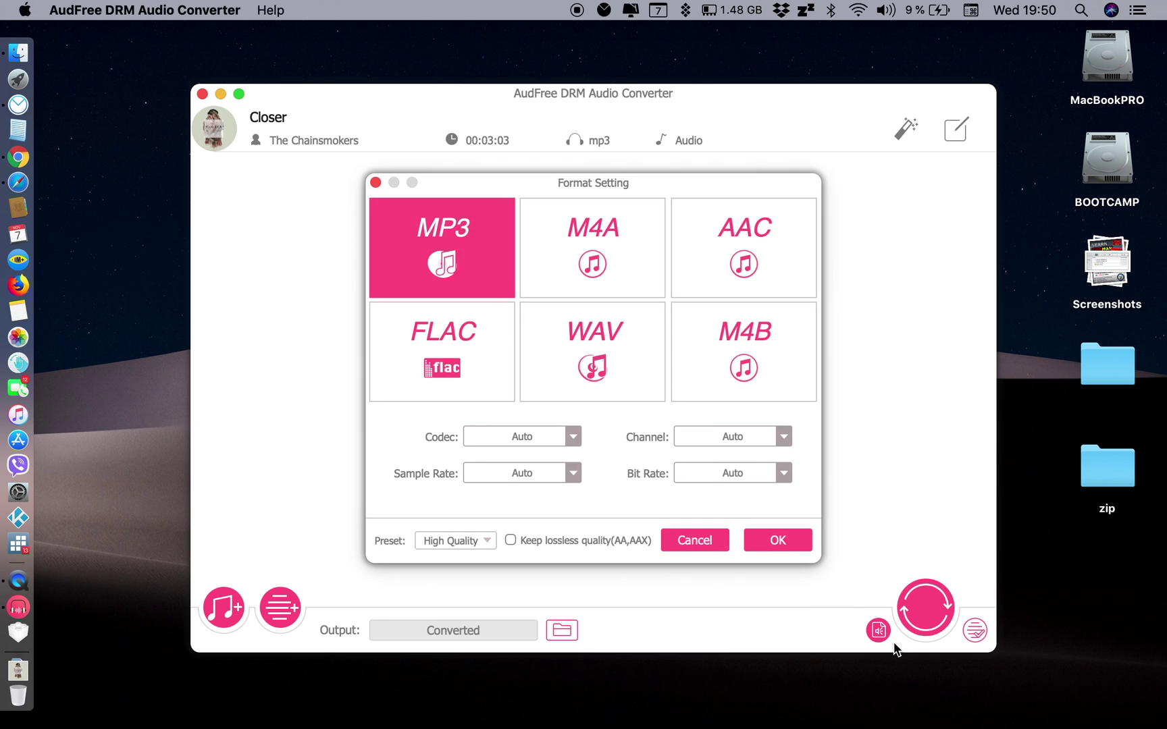
pyautogui.click(565, 275)
pyautogui.click(706, 265)
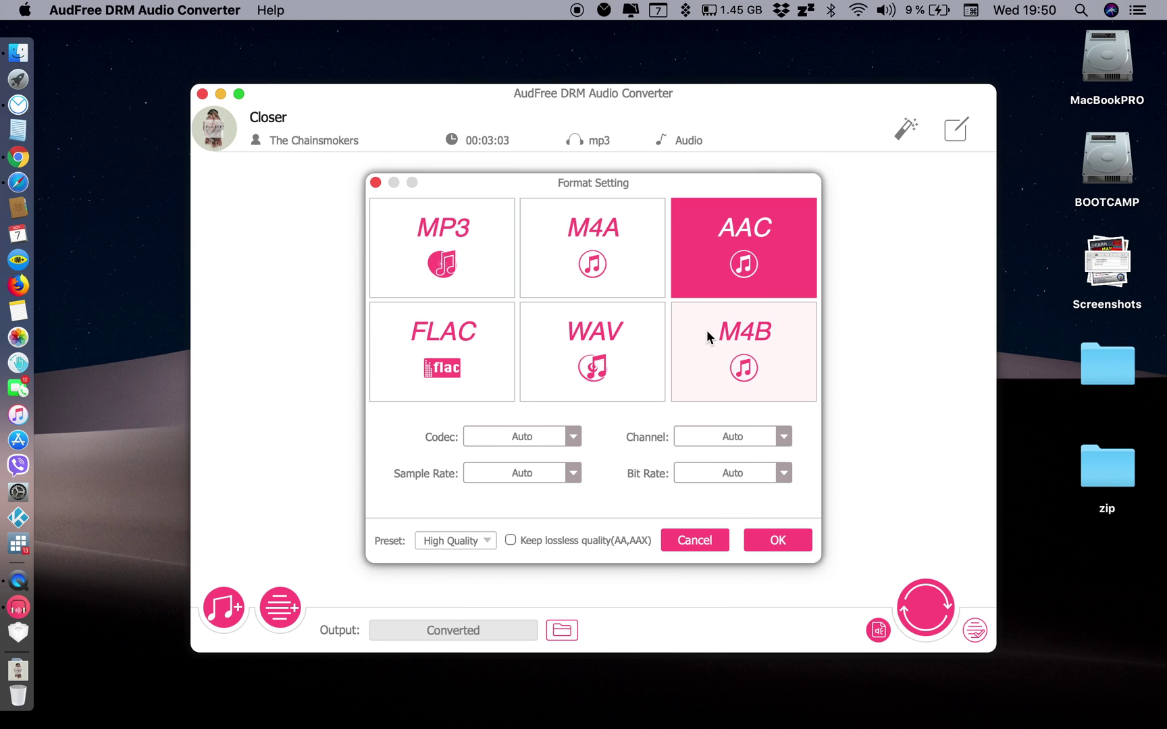
pyautogui.click(537, 374)
pyautogui.click(443, 262)
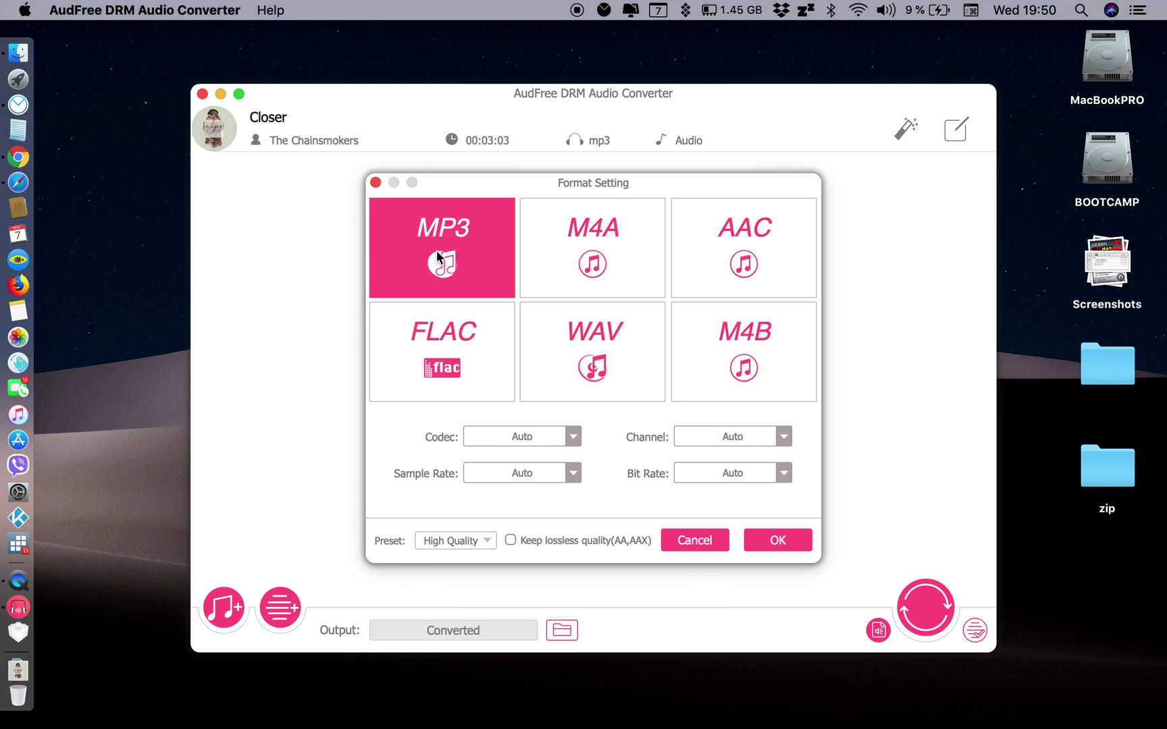
# Set the MP3 bit rate to 320 kbps and confirm the format settings.
pyautogui.click(785, 472)
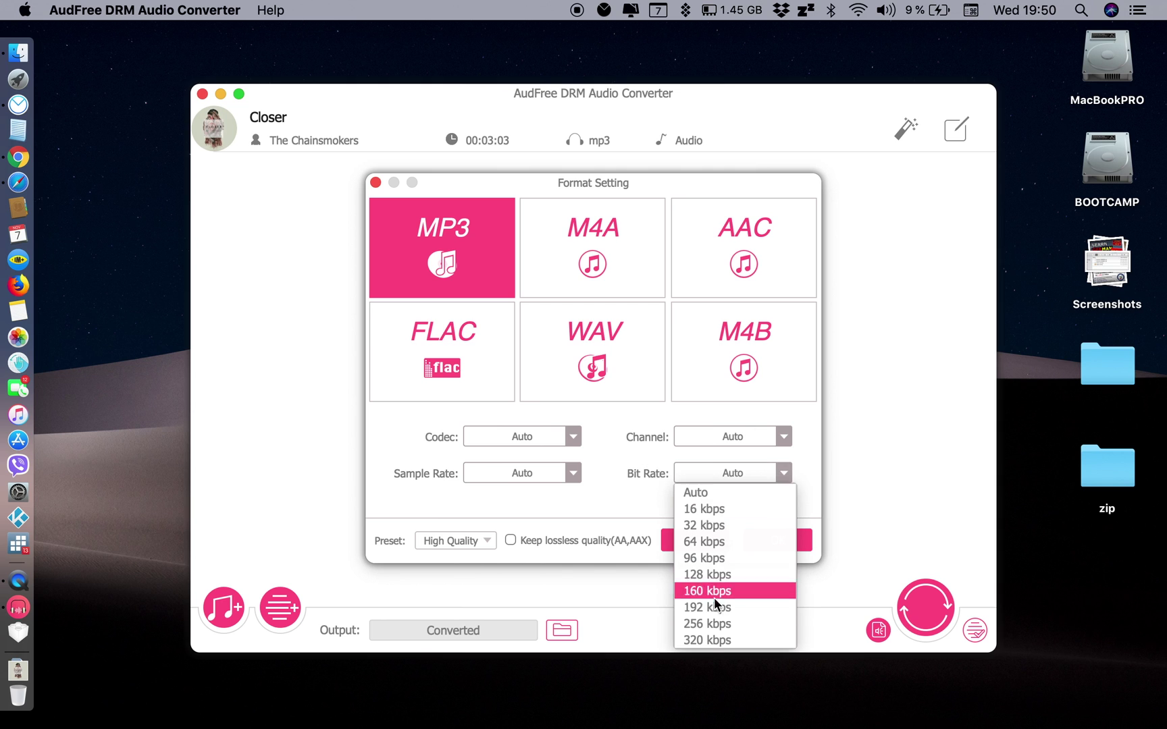
pyautogui.click(707, 640)
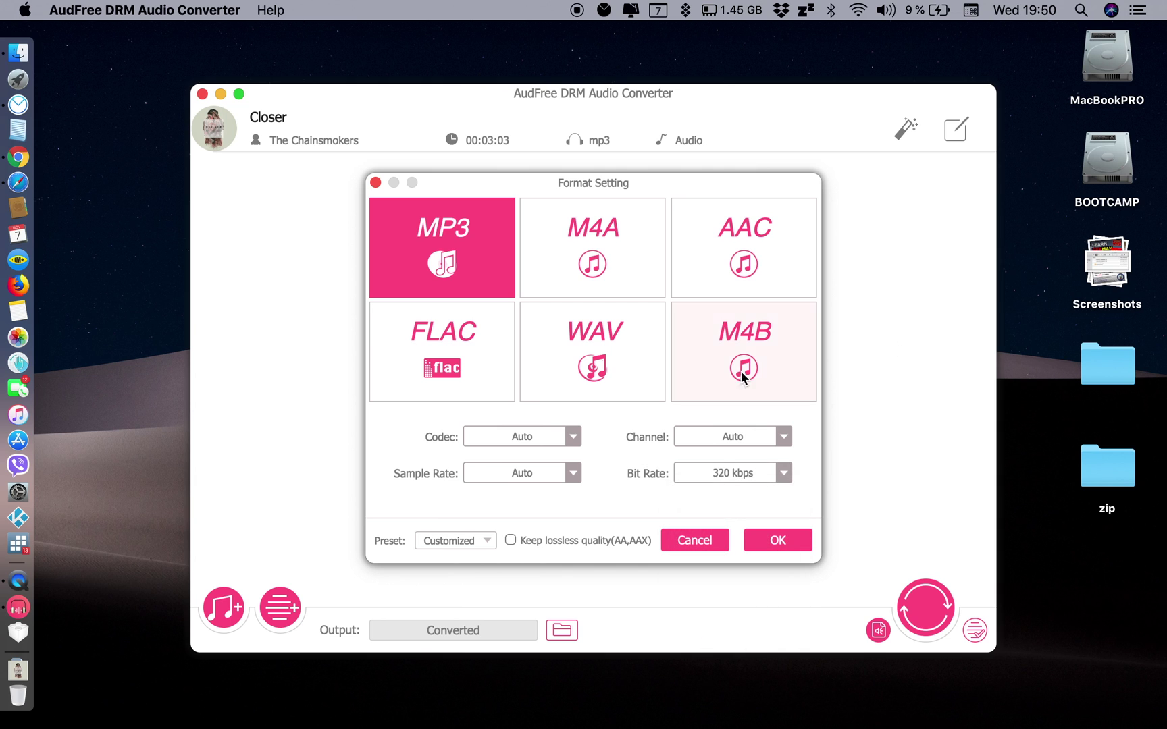
pyautogui.click(789, 545)
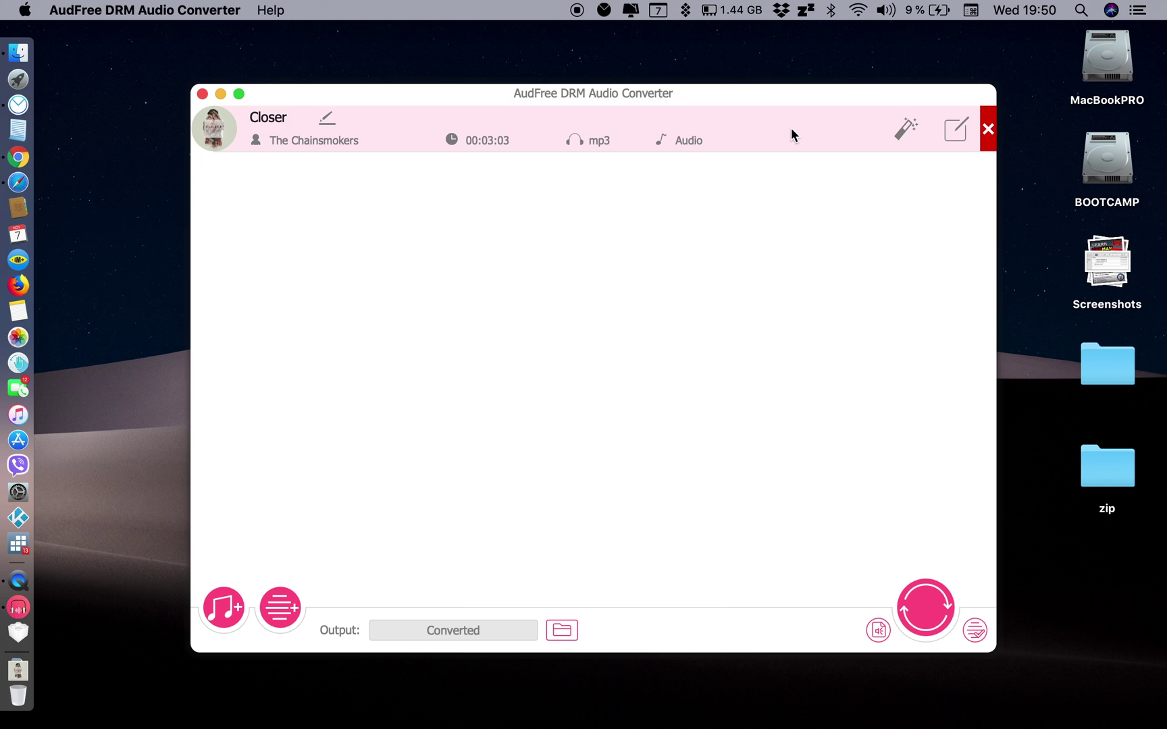
# Convert the Closer track to MP3 and view it in the conversion history.
pyautogui.click(790, 128)
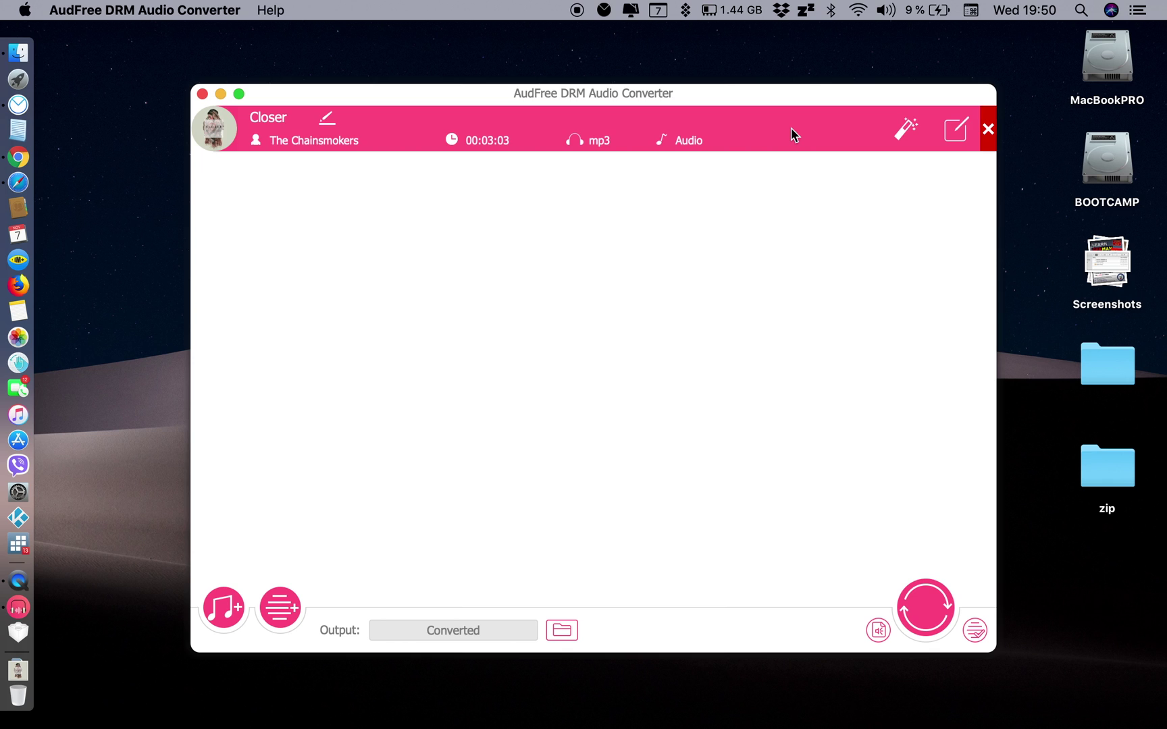
pyautogui.click(916, 608)
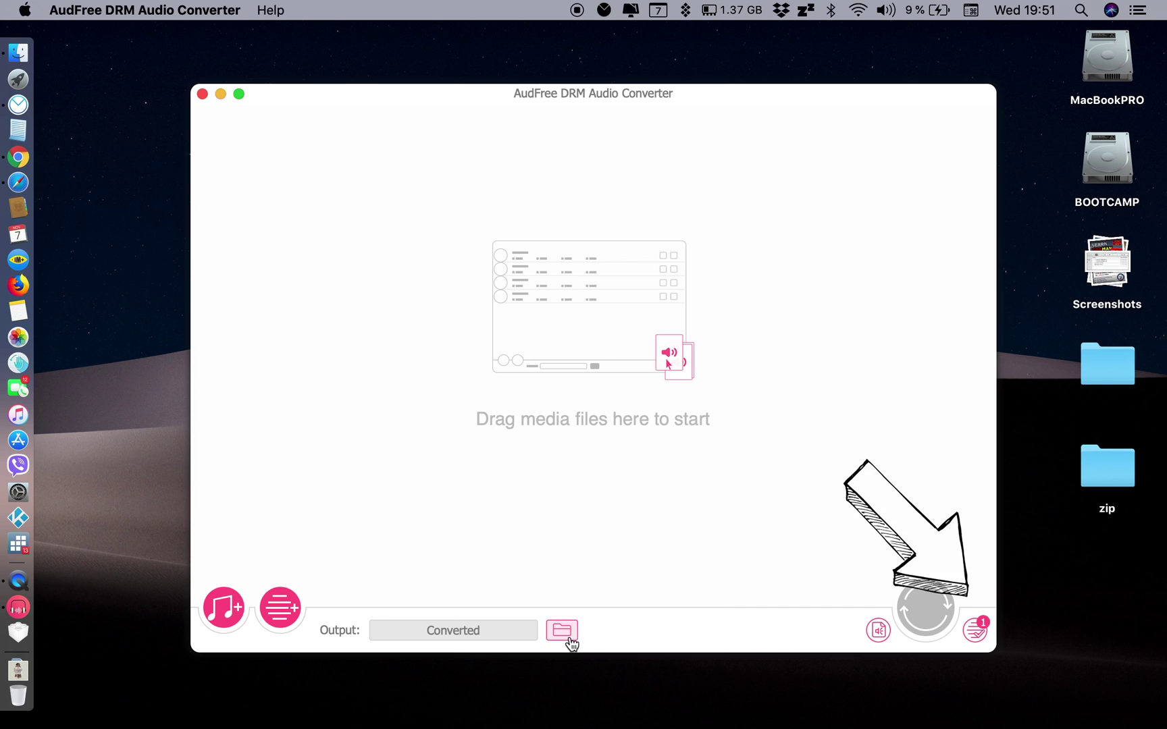
pyautogui.click(975, 632)
# Close the history and bring up the iTunes library picker again.
pyautogui.click(581, 364)
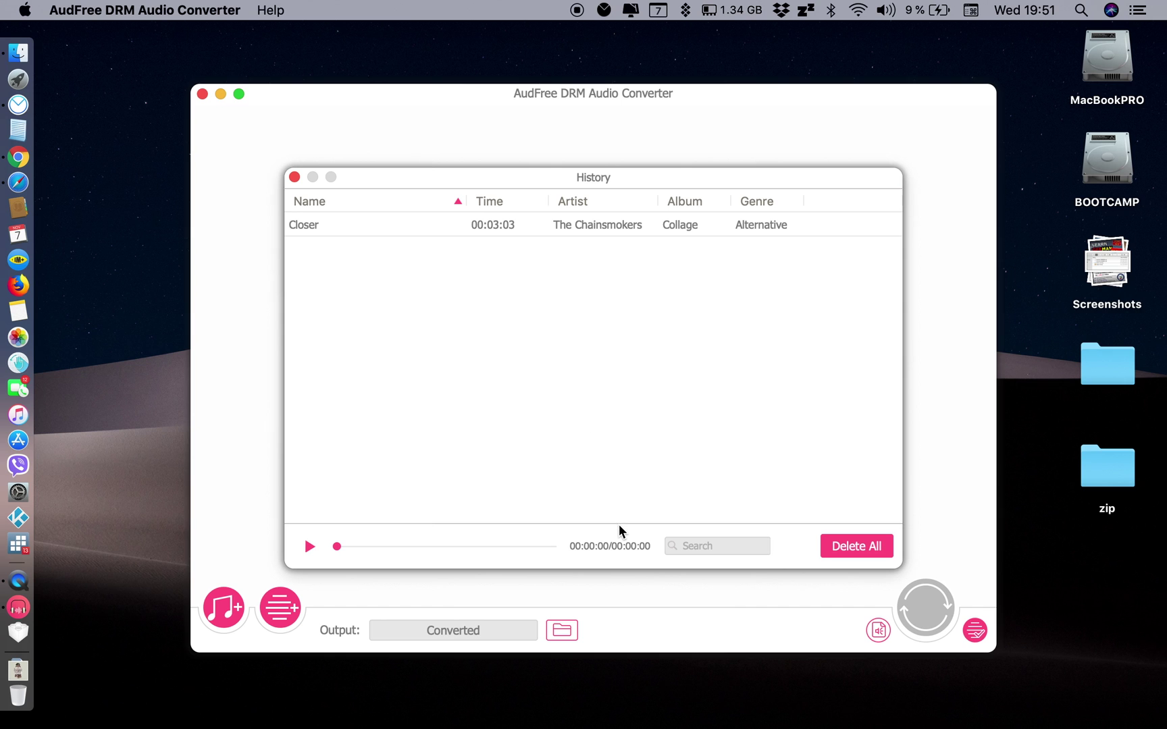
pyautogui.click(295, 176)
pyautogui.click(226, 610)
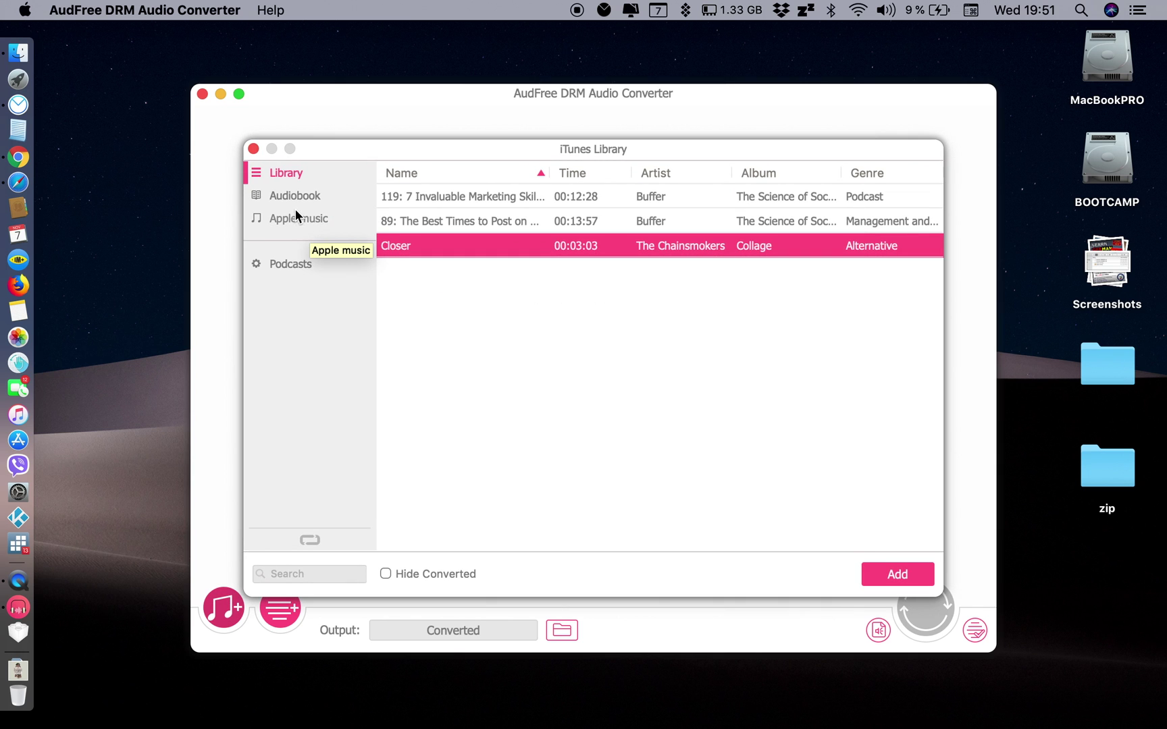
# Add the marketing podcast episode 119, convert it and view it in History.
pyautogui.click(519, 205)
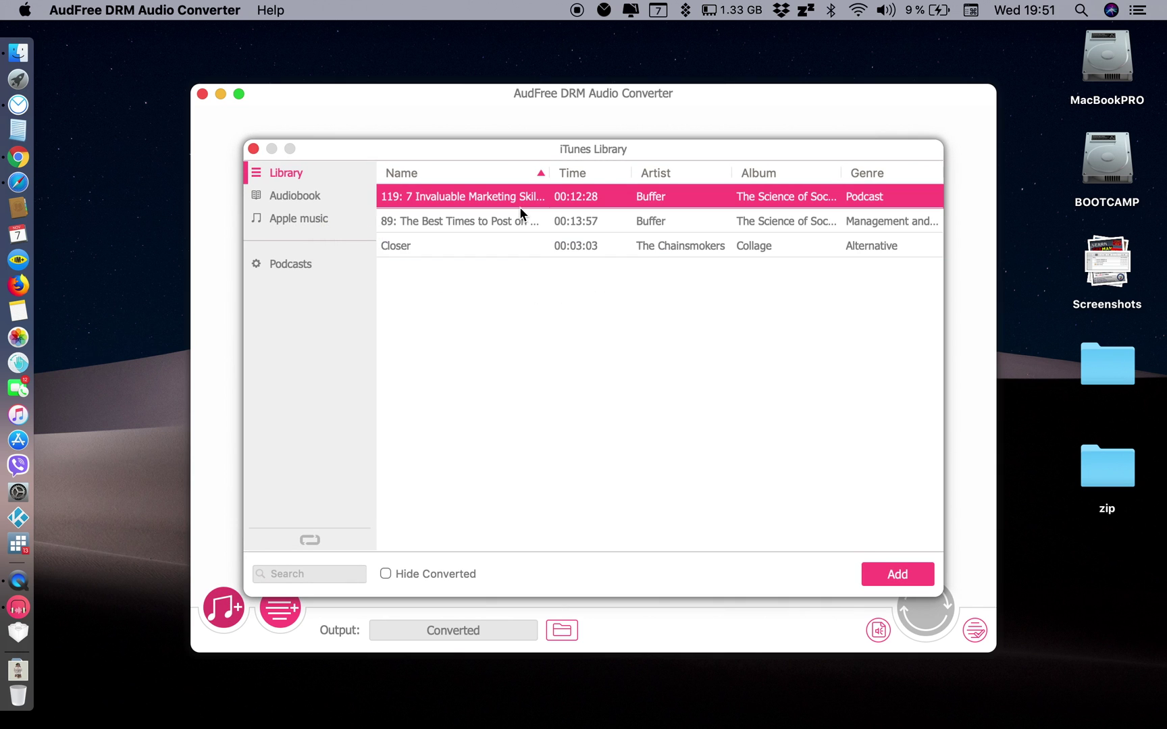
pyautogui.click(881, 576)
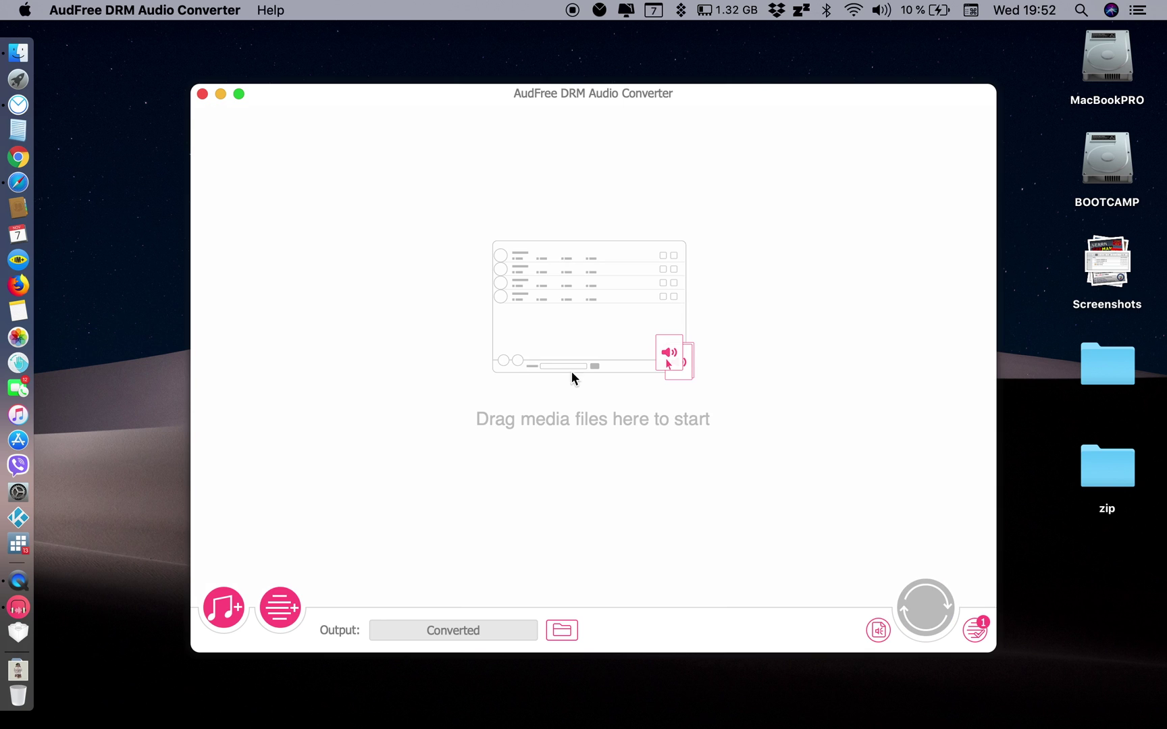
pyautogui.click(976, 635)
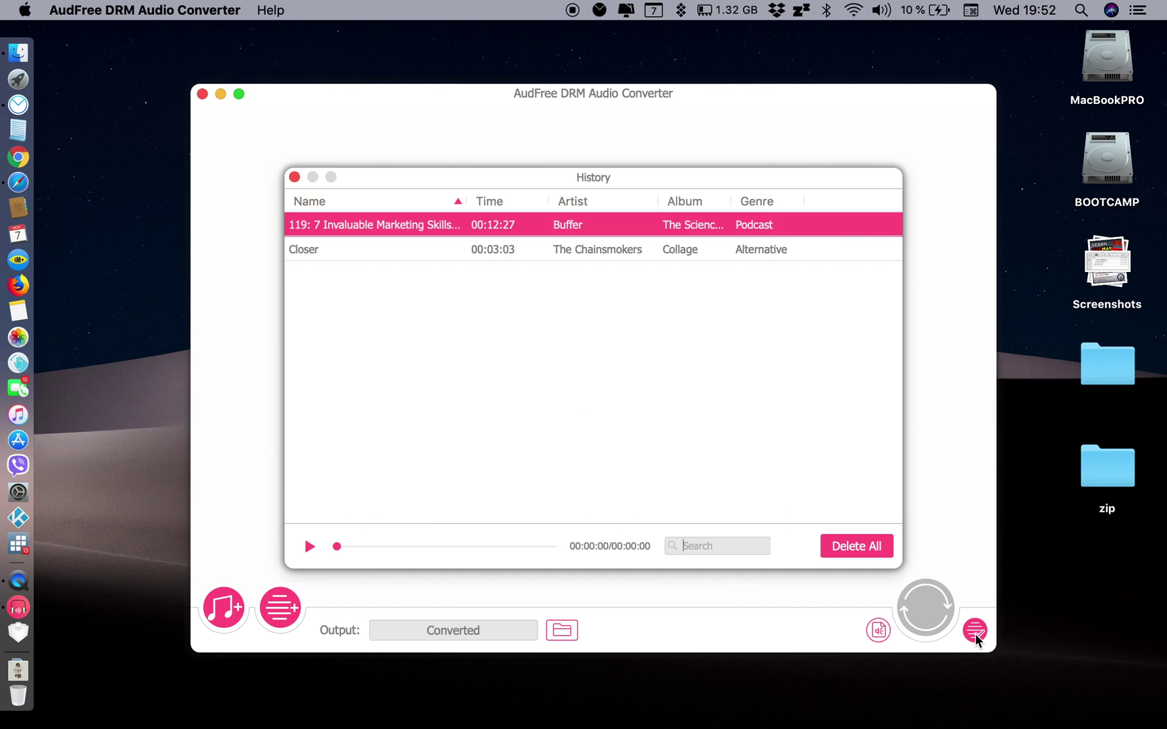
pyautogui.moveTo(374, 249)
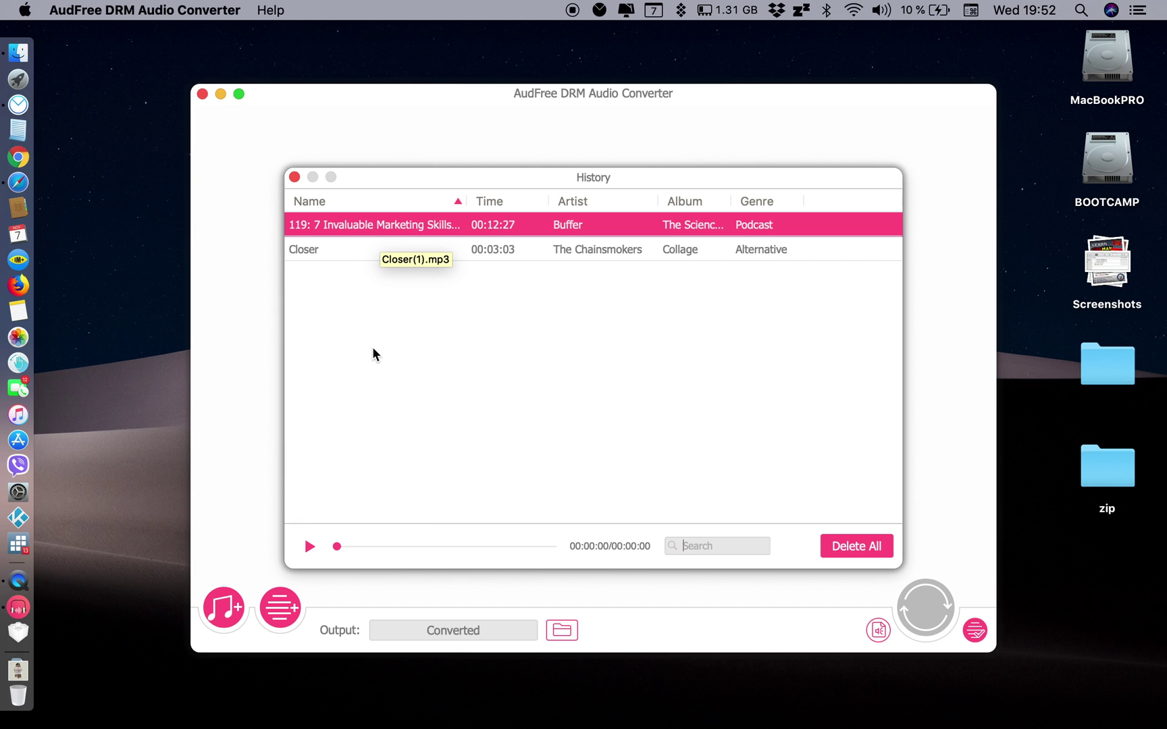
# Close the history and shrink the converter window.
pyautogui.click(294, 176)
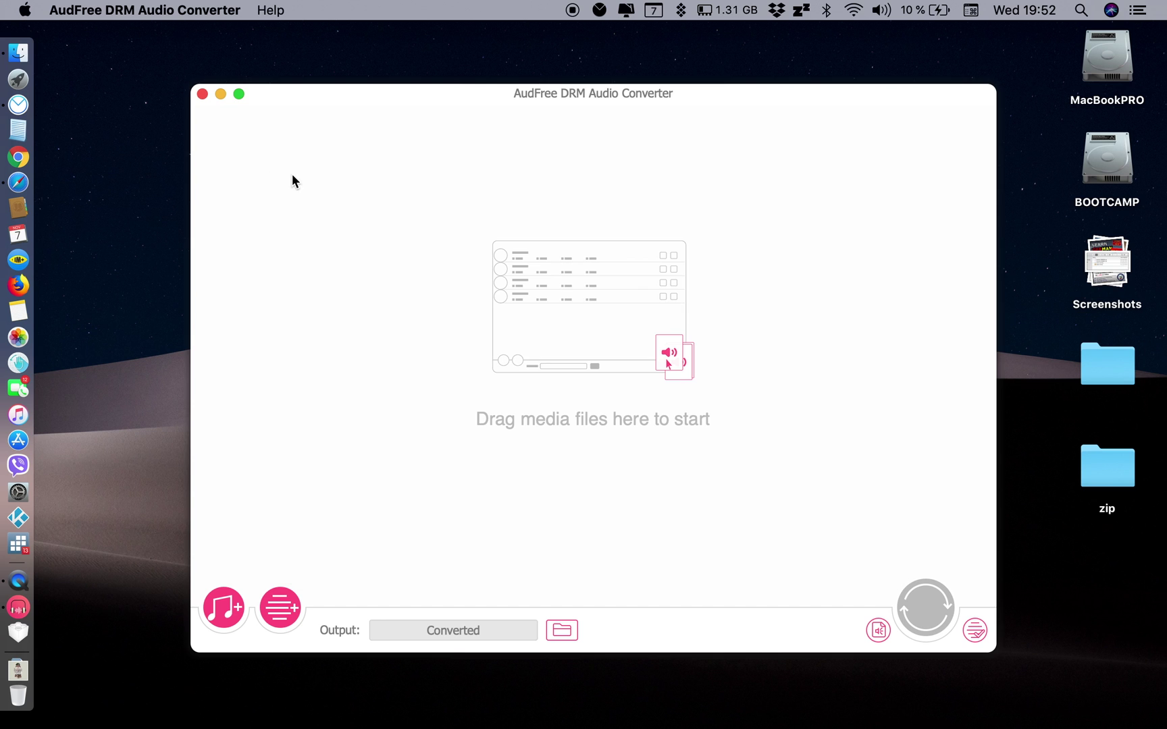
pyautogui.doubleClick(226, 97)
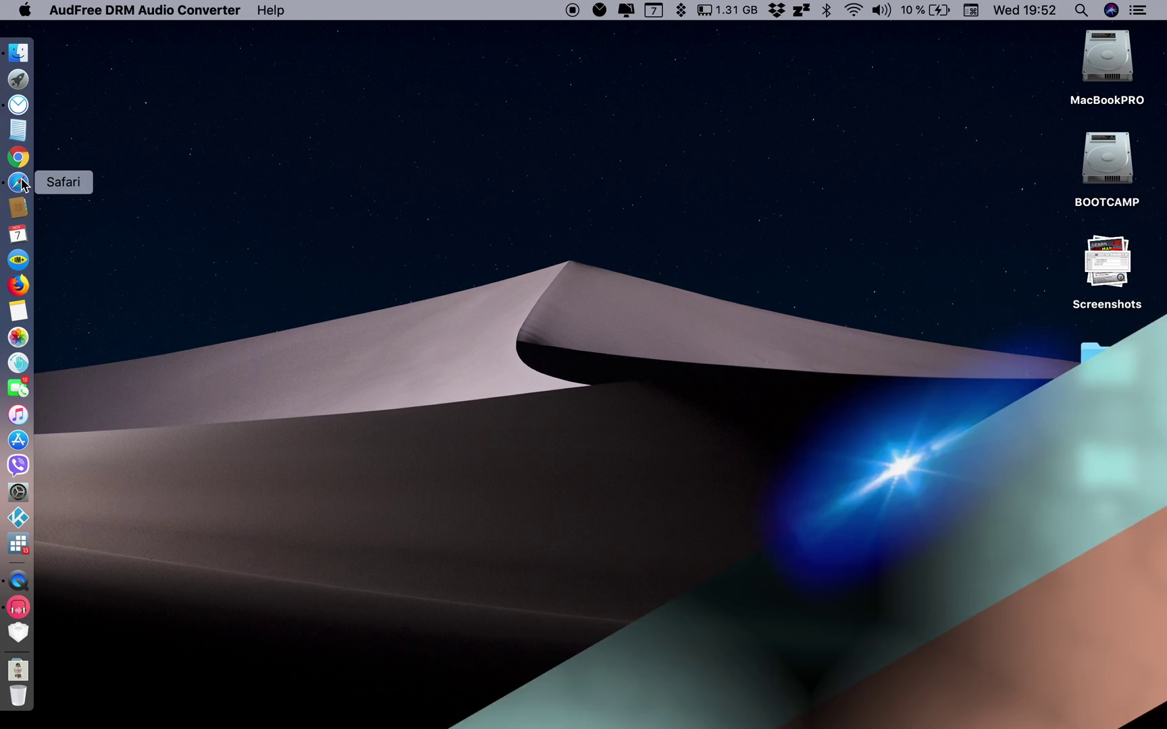
# Browse the audfree.com product page and its Reviews section, then minimise Safari.
pyautogui.click(18, 182)
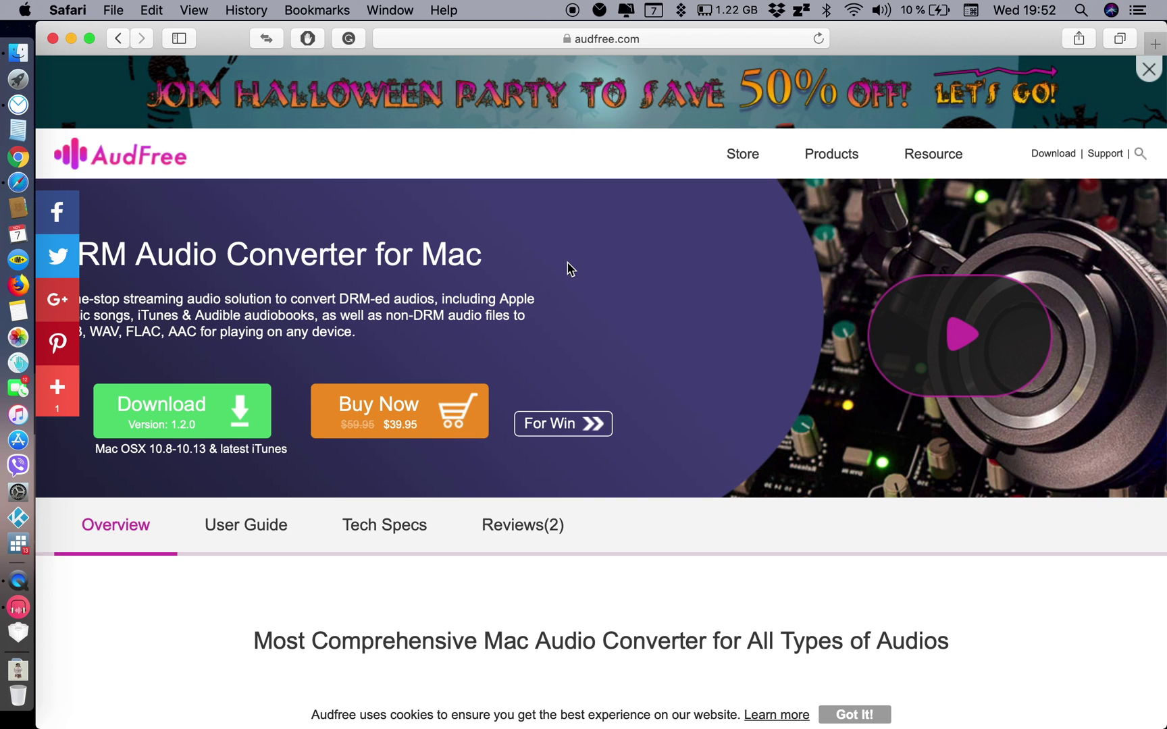
pyautogui.scroll(-2, 566, 268)
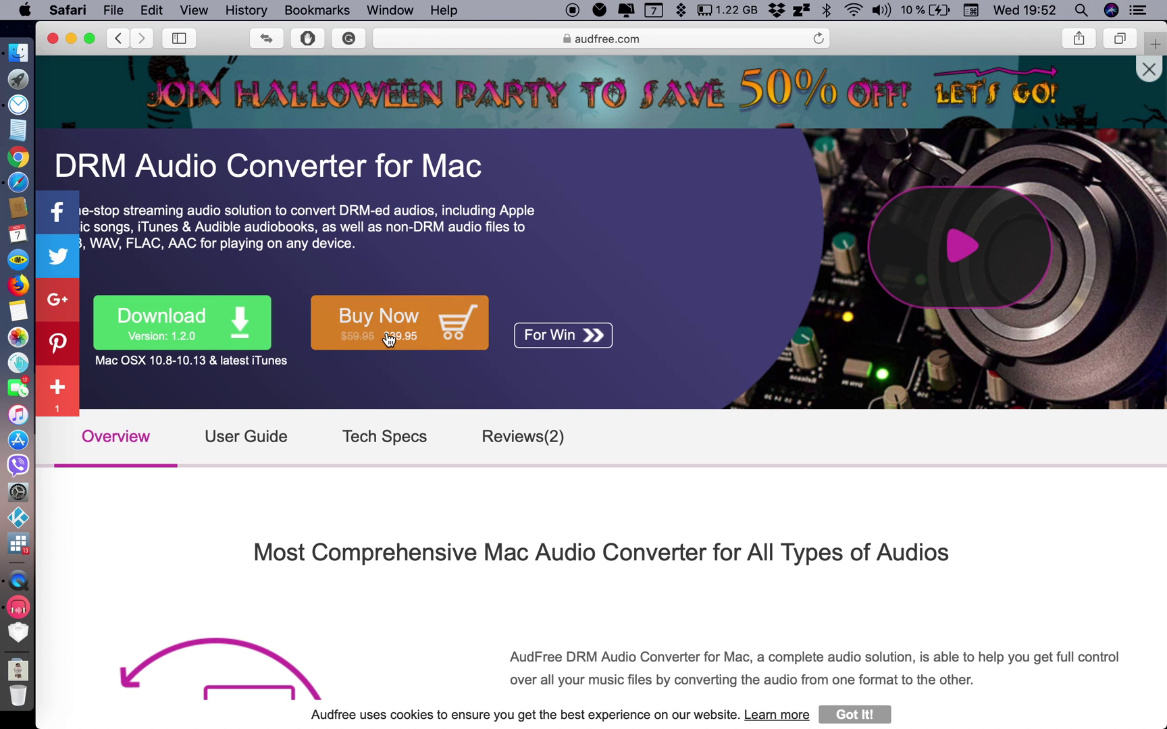
pyautogui.click(539, 459)
pyautogui.scroll(-5, 540, 460)
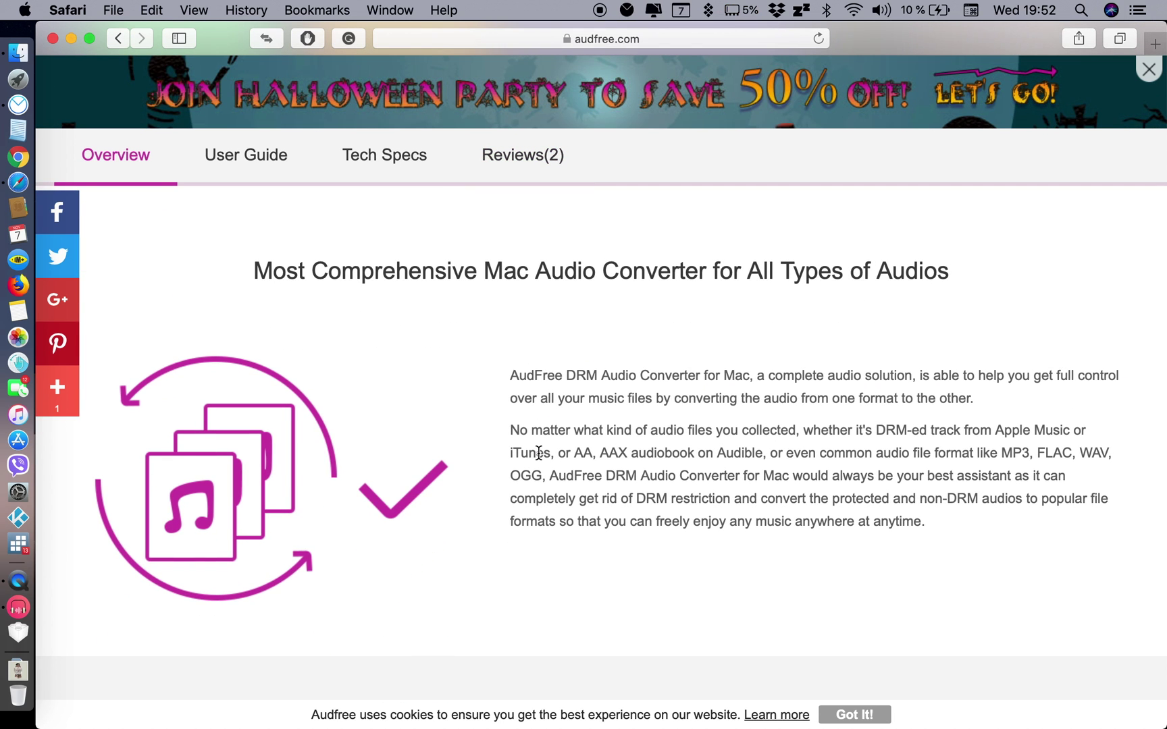
pyautogui.scroll(-2, 539, 456)
pyautogui.scroll(-3, 538, 454)
pyautogui.scroll(-2, 538, 454)
pyautogui.scroll(-2, 537, 453)
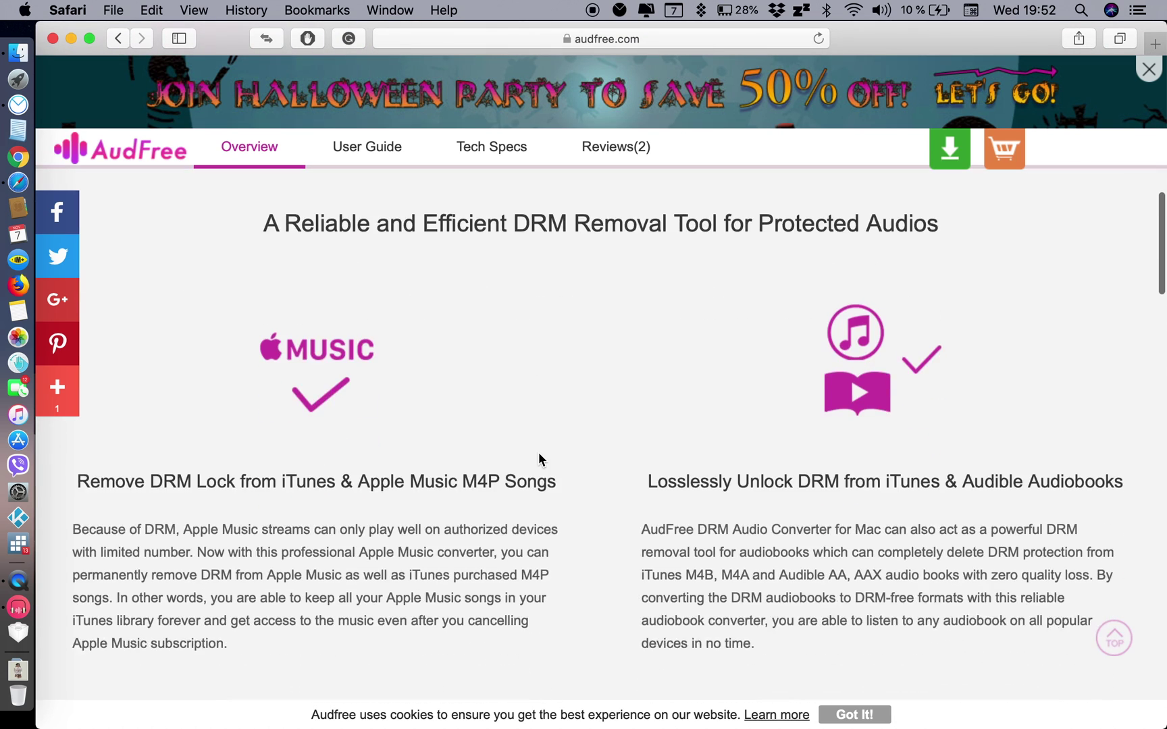
pyautogui.scroll(-3, 538, 452)
pyautogui.scroll(-2, 543, 438)
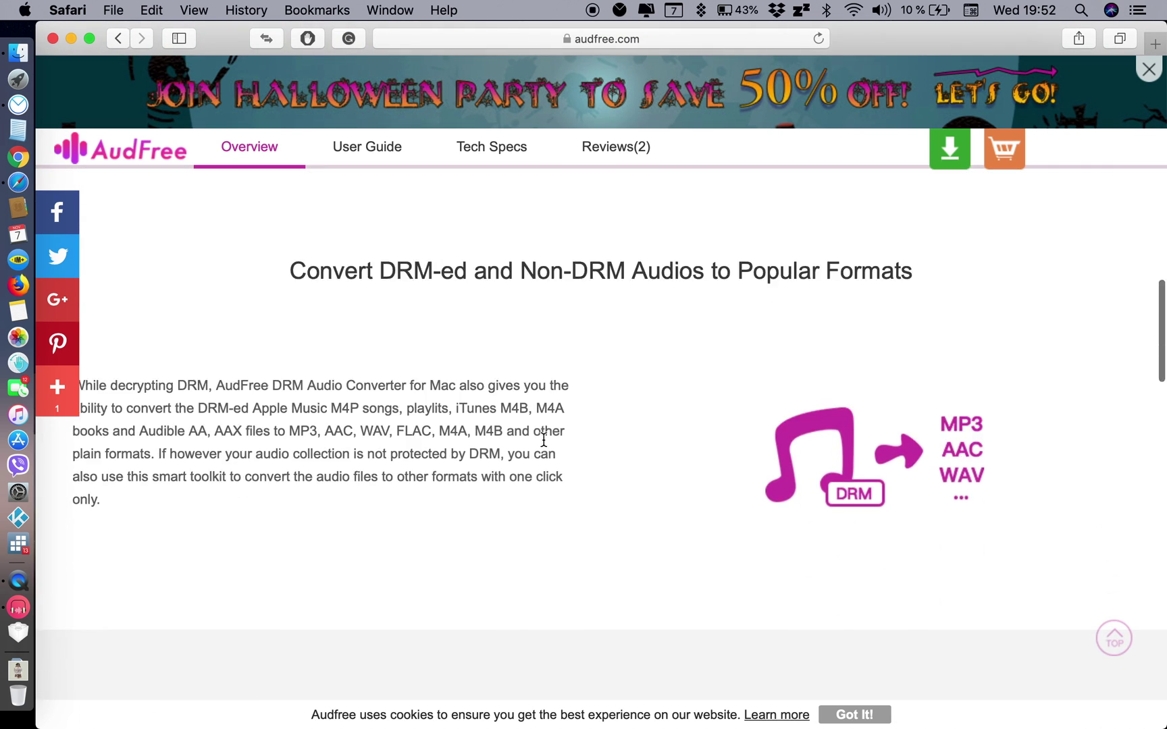
pyautogui.scroll(-5, 542, 446)
pyautogui.scroll(-3, 543, 440)
pyautogui.scroll(-3, 543, 439)
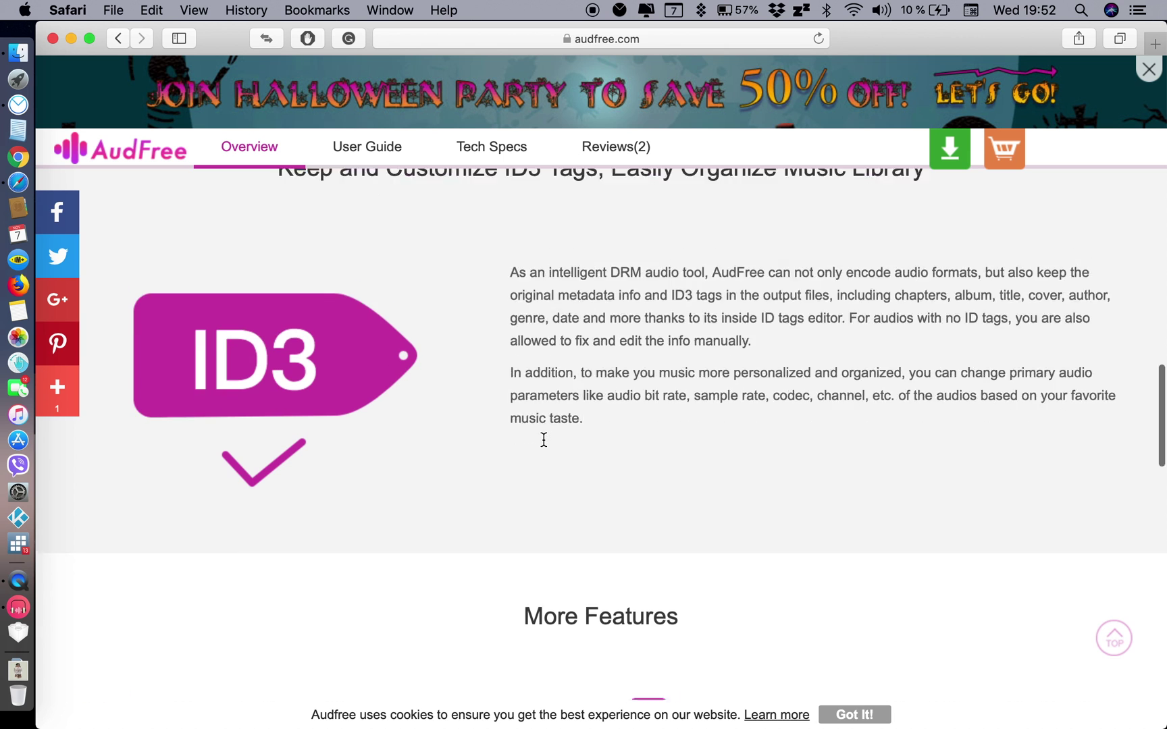
pyautogui.scroll(-1, 543, 439)
pyautogui.scroll(-3, 544, 438)
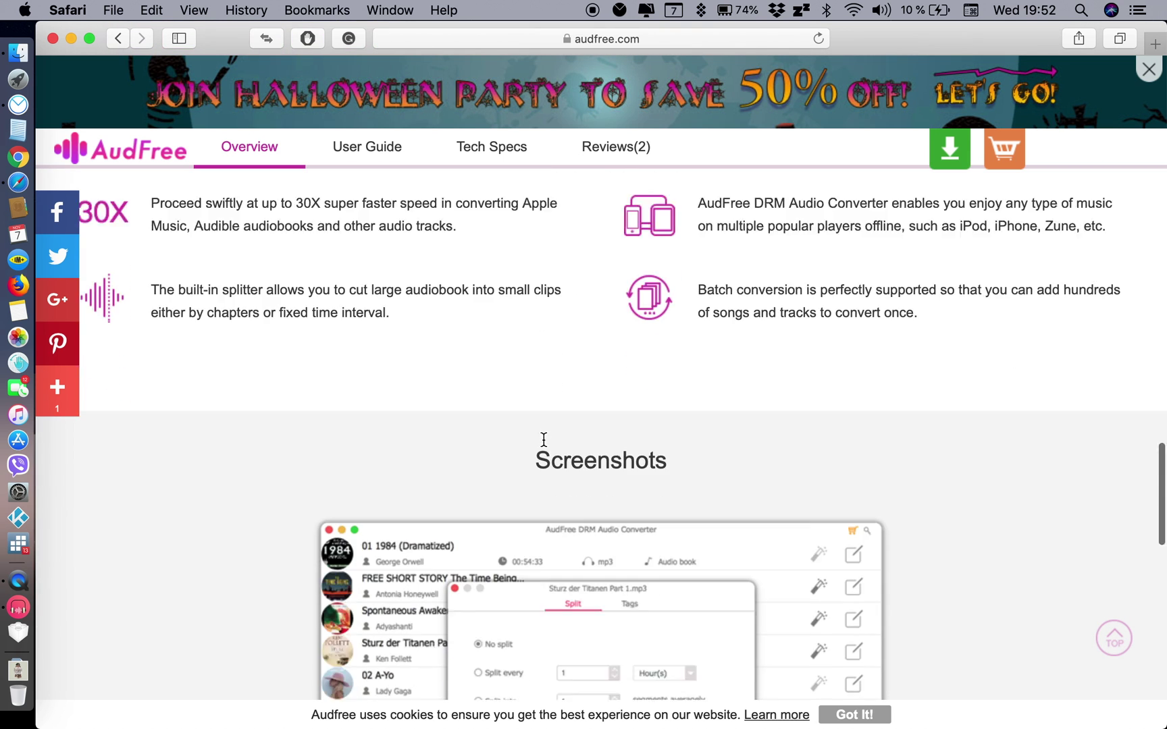
pyautogui.scroll(-2, 543, 439)
pyautogui.scroll(-5, 543, 441)
pyautogui.scroll(-2, 543, 440)
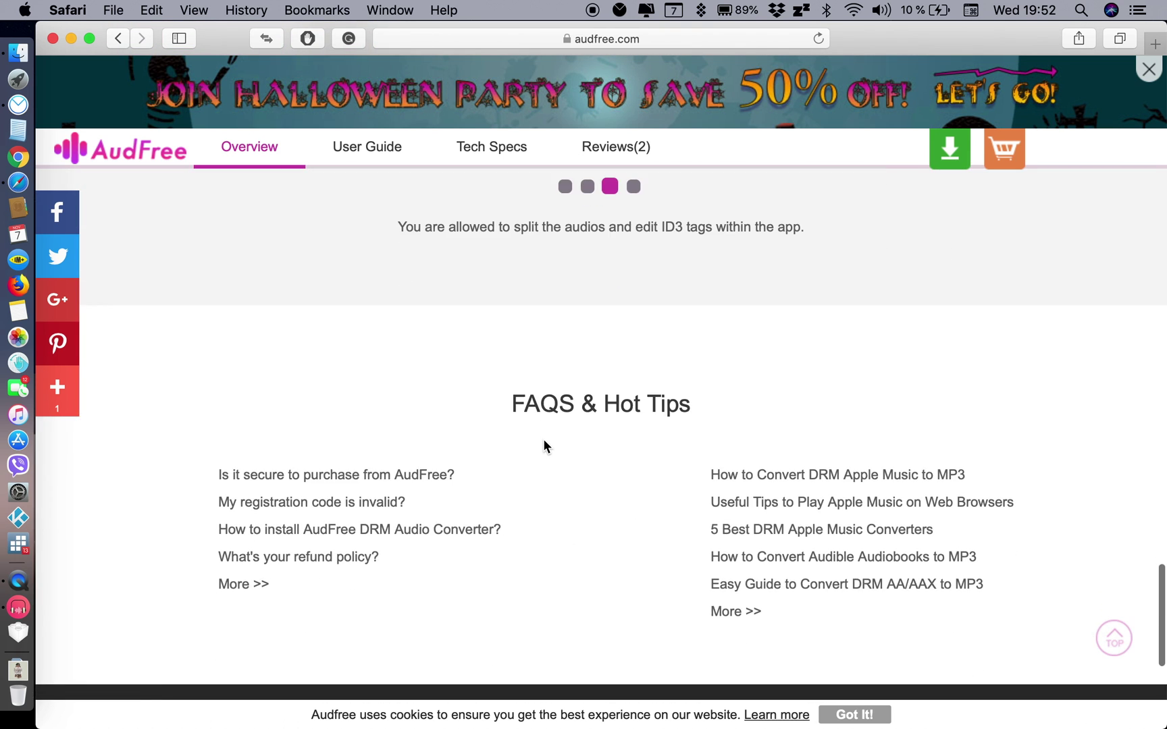
pyautogui.scroll(3, 543, 440)
pyautogui.scroll(10, 543, 445)
pyautogui.scroll(10, 544, 446)
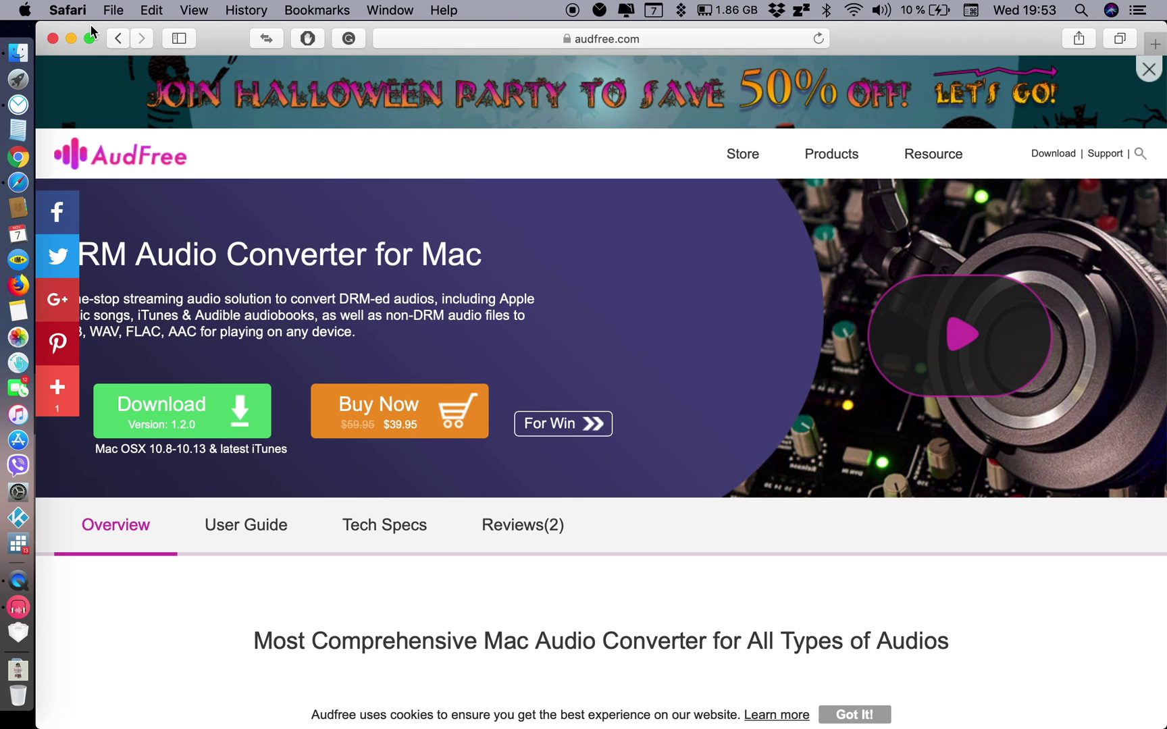
pyautogui.click(71, 39)
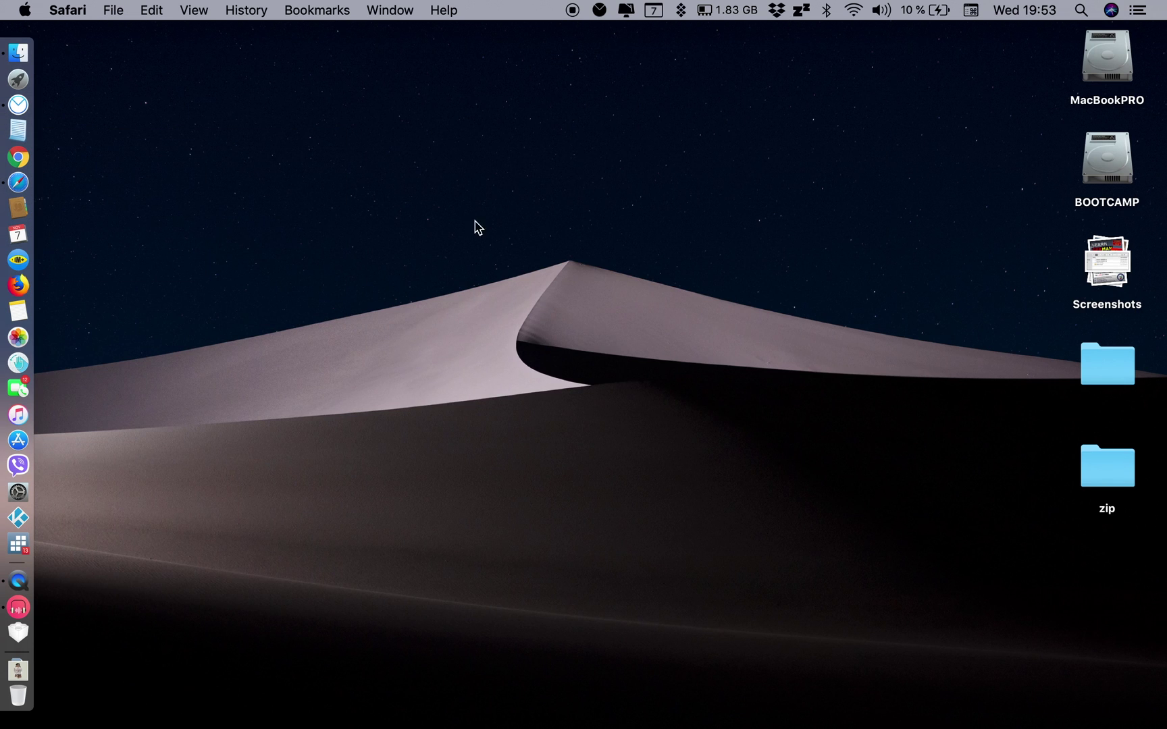